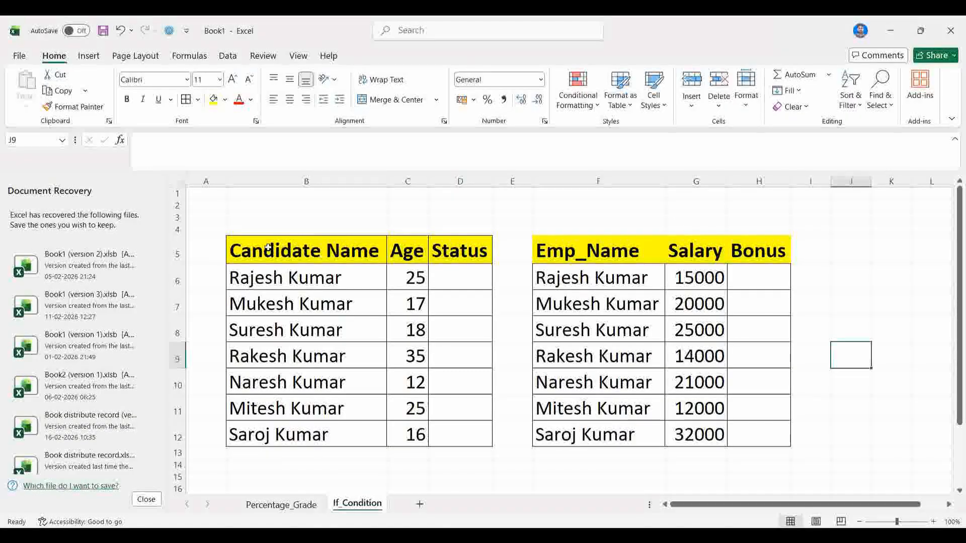
left_click_drag(280, 249, 286, 411)
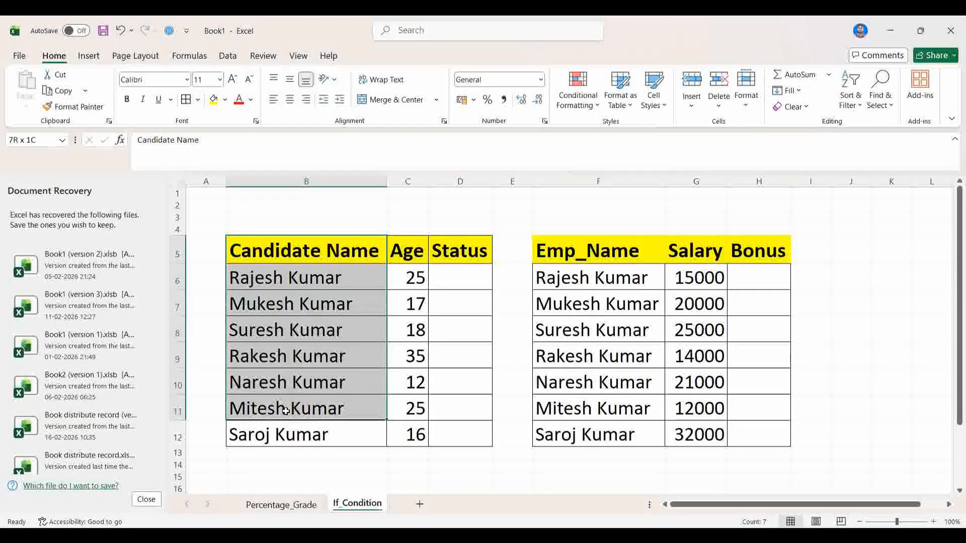
left_click_drag(408, 249, 408, 425)
left_click_drag(466, 250, 469, 432)
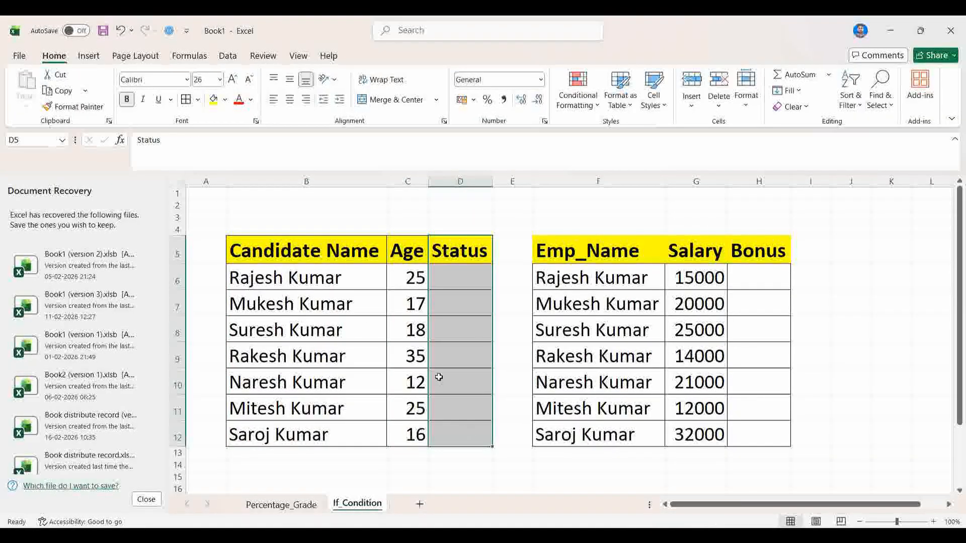
left_click_drag(324, 278, 409, 276)
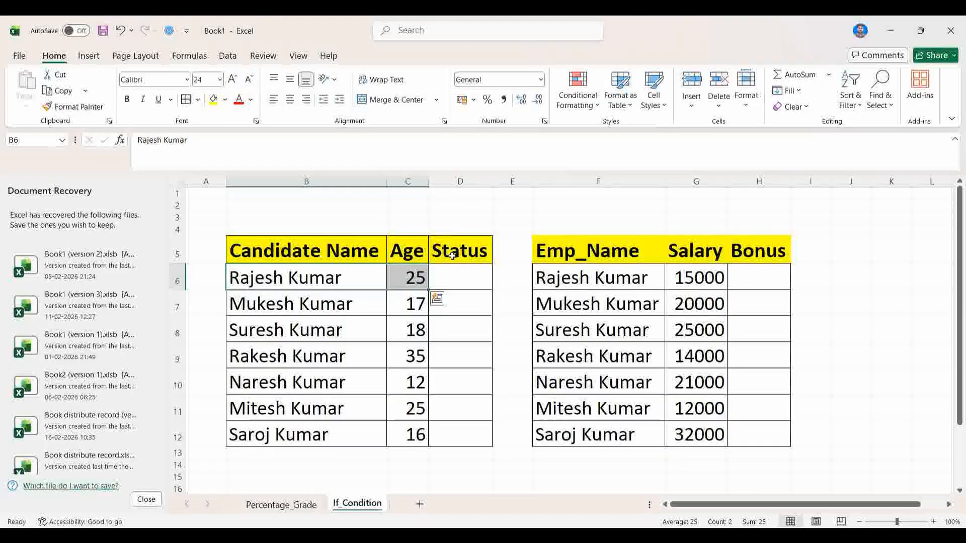
- Enter the formula =IF(C6>=18,"YES","NO") in cell D6 as the first candidate's status
left_click(462, 284)
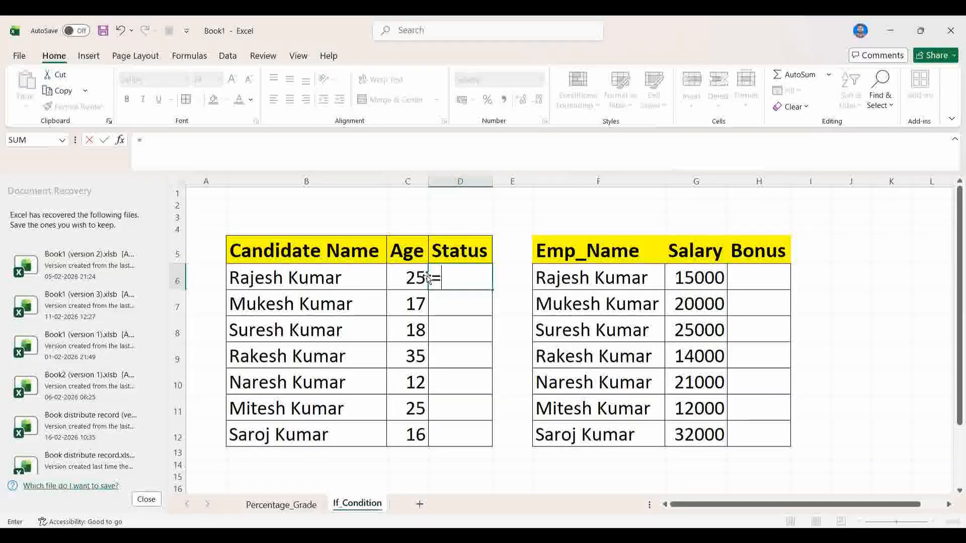
type("if")
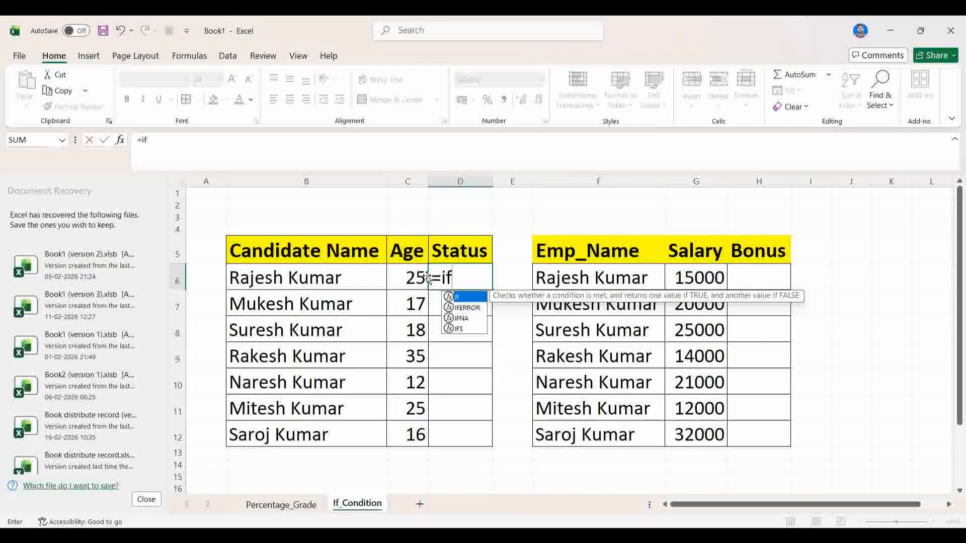
double_click(459, 297)
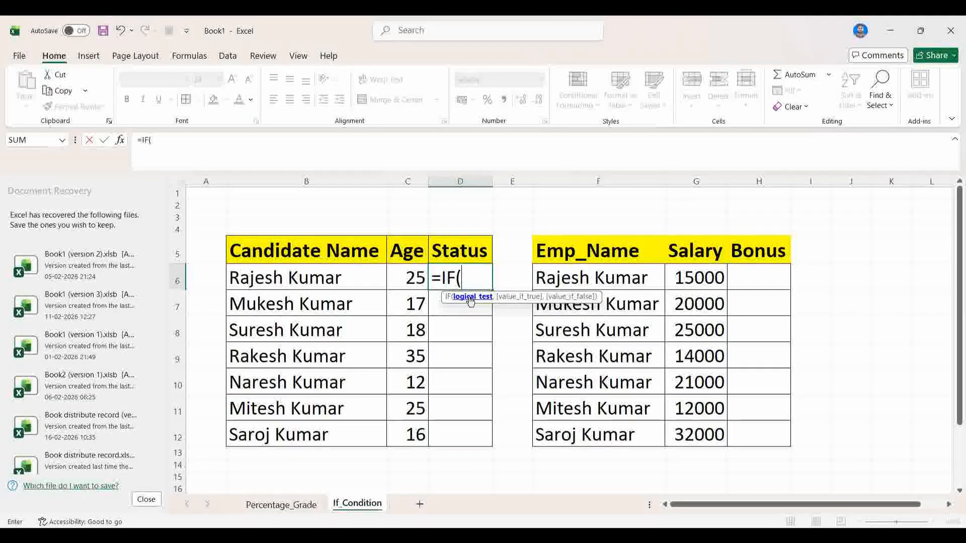
left_click(416, 276)
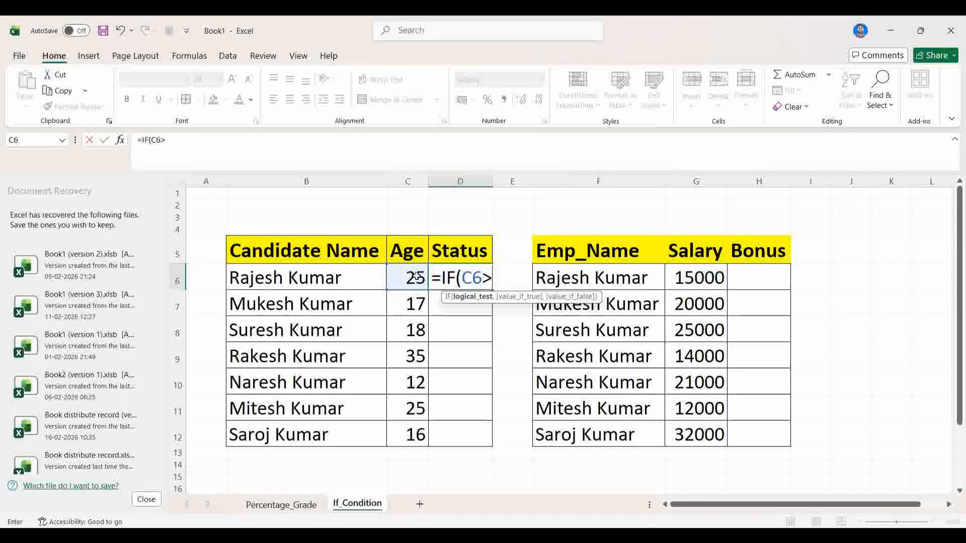
type(">=1")
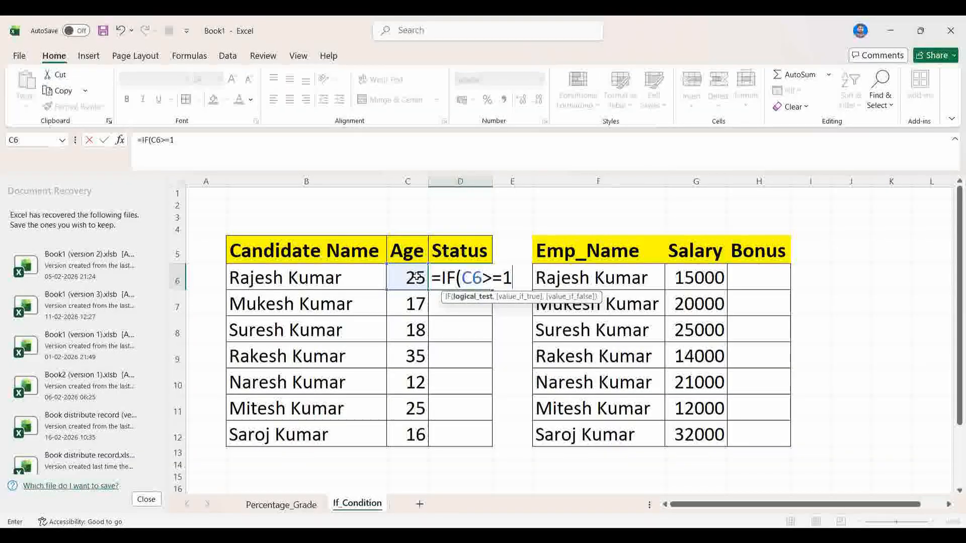
type("8,\"Y")
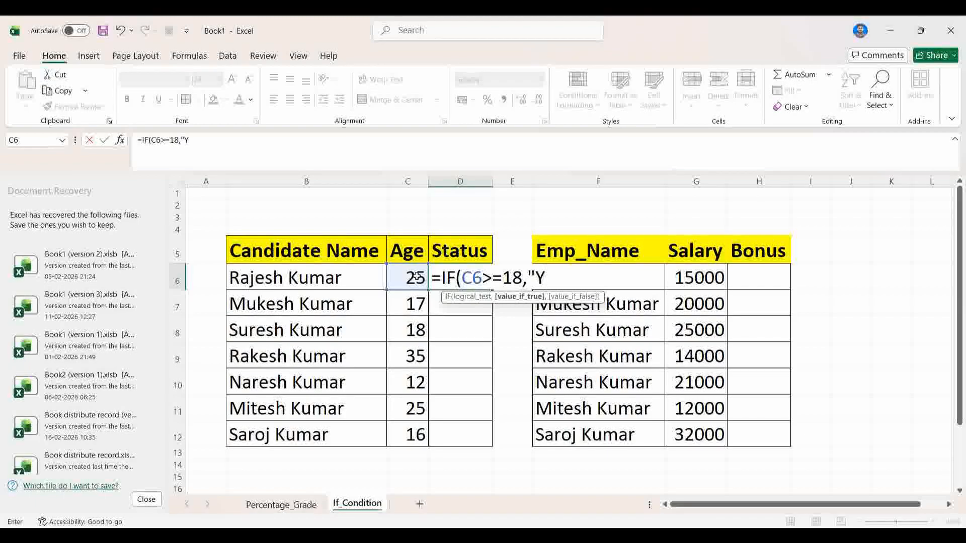
type("S\",")
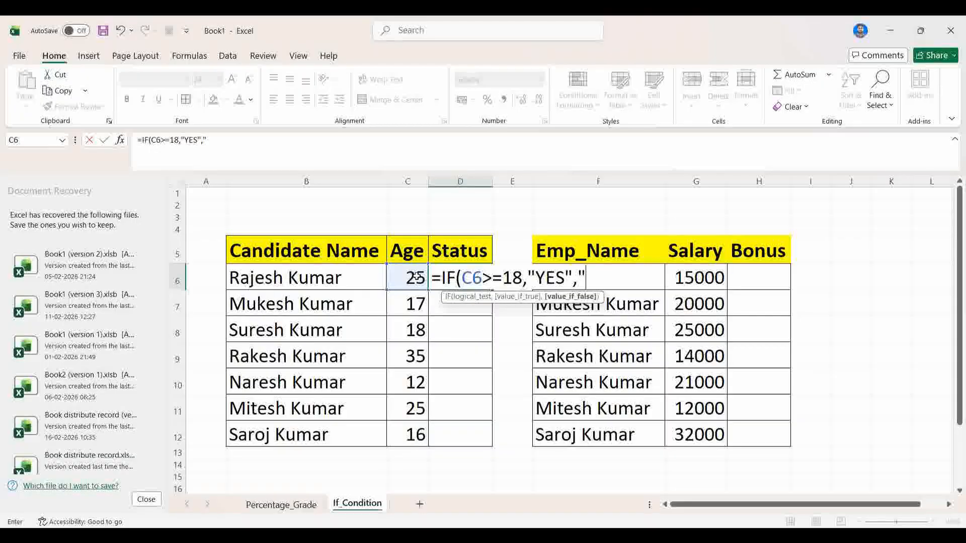
type("\"")
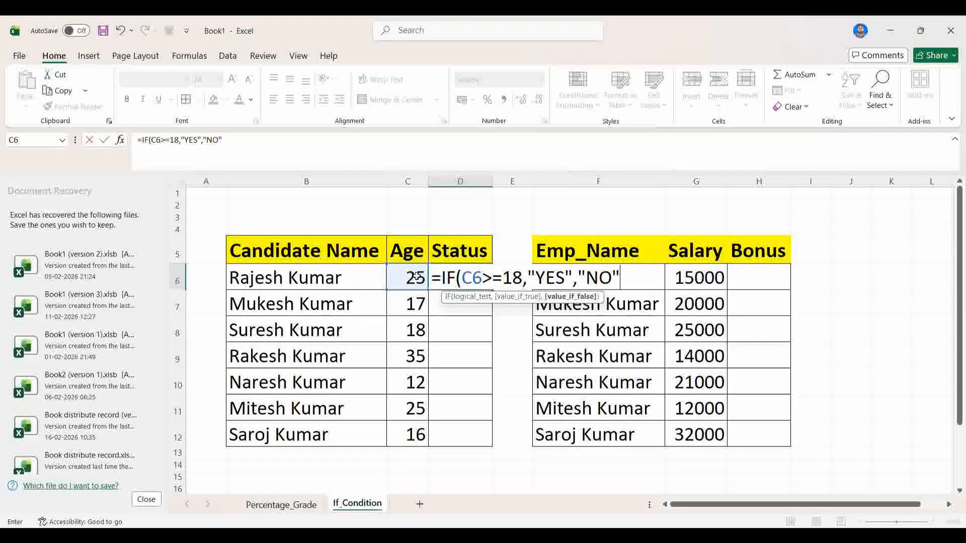
type(")")
key("Return")
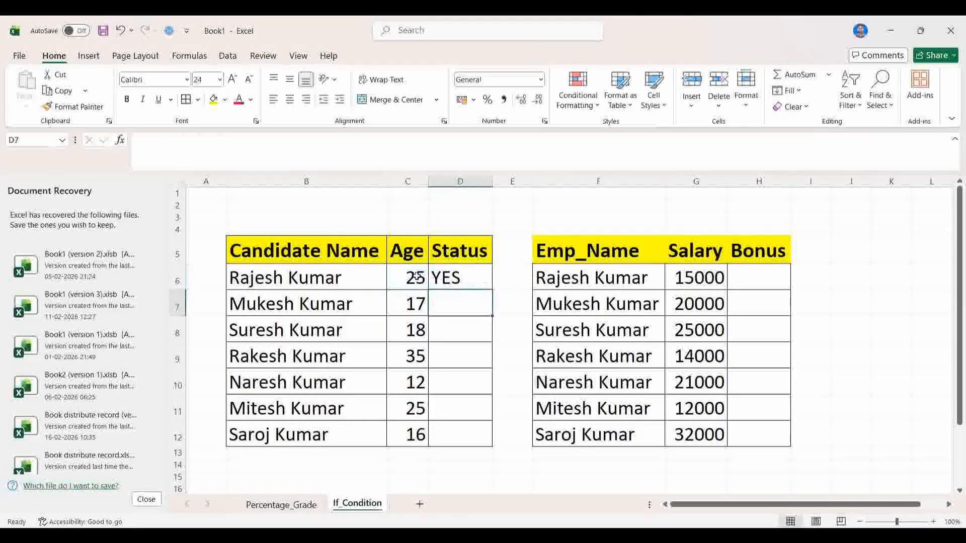
- Fill the status formula from D6 down through D12 for all candidates
left_click(328, 276)
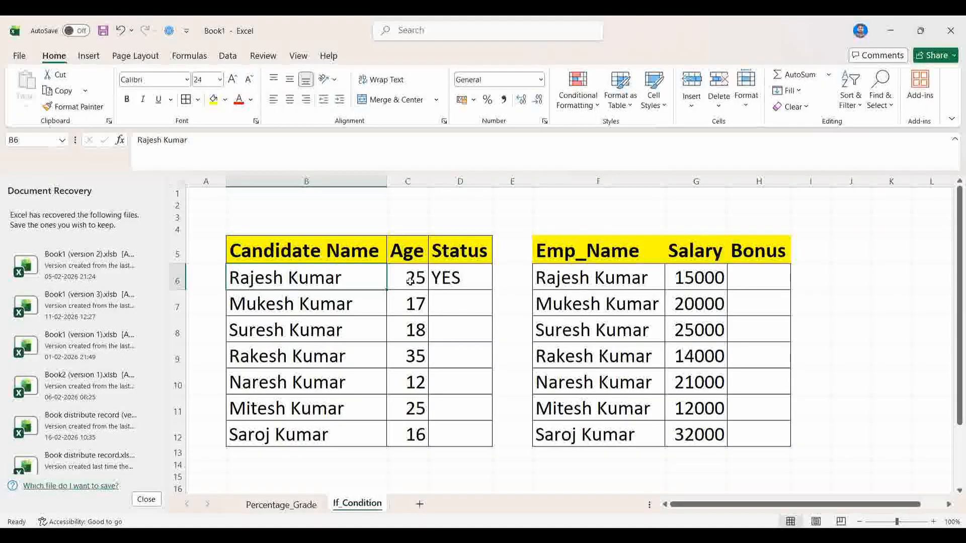
left_click(457, 272)
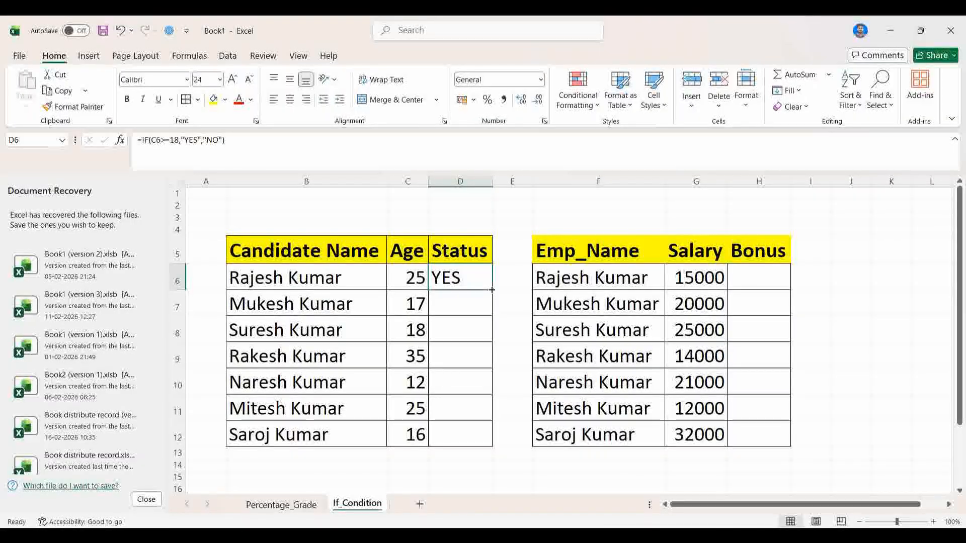
left_click_drag(491, 290, 480, 437)
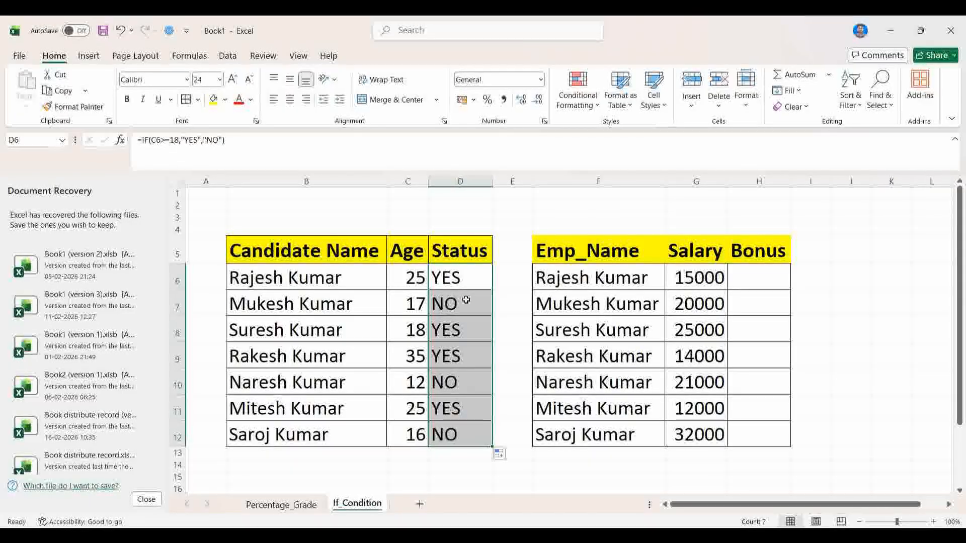
left_click_drag(301, 304, 445, 304)
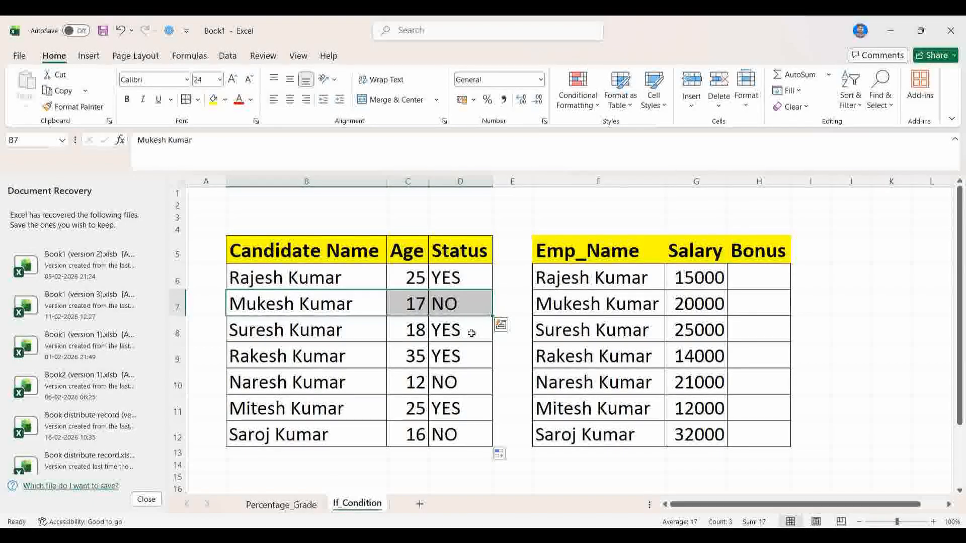
left_click_drag(556, 252, 595, 431)
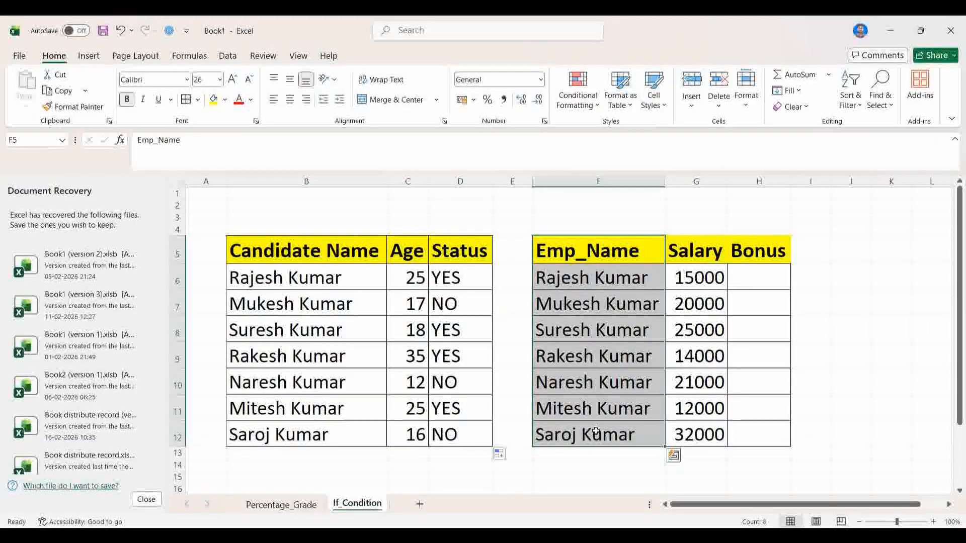
left_click_drag(701, 251, 699, 433)
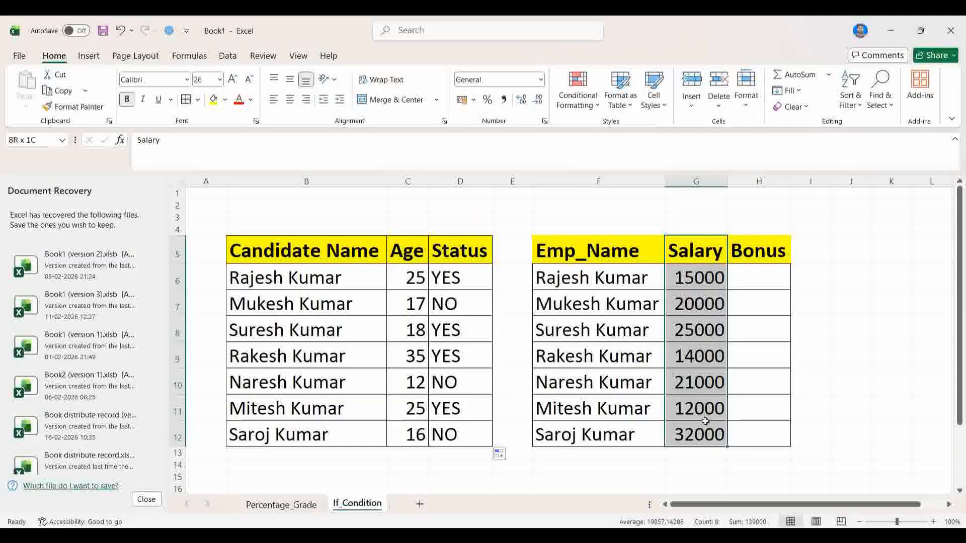
left_click_drag(754, 238, 756, 427)
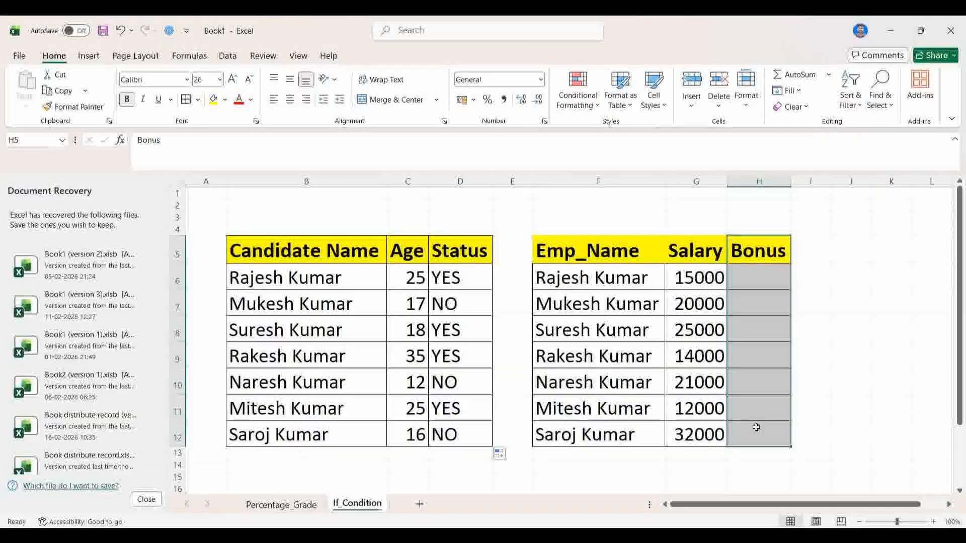
- Start the bonus formula in H6 as an IF with the test G6>=20000, accepting the proposed correction to =IF(G6>=20000,"")
left_click(770, 270)
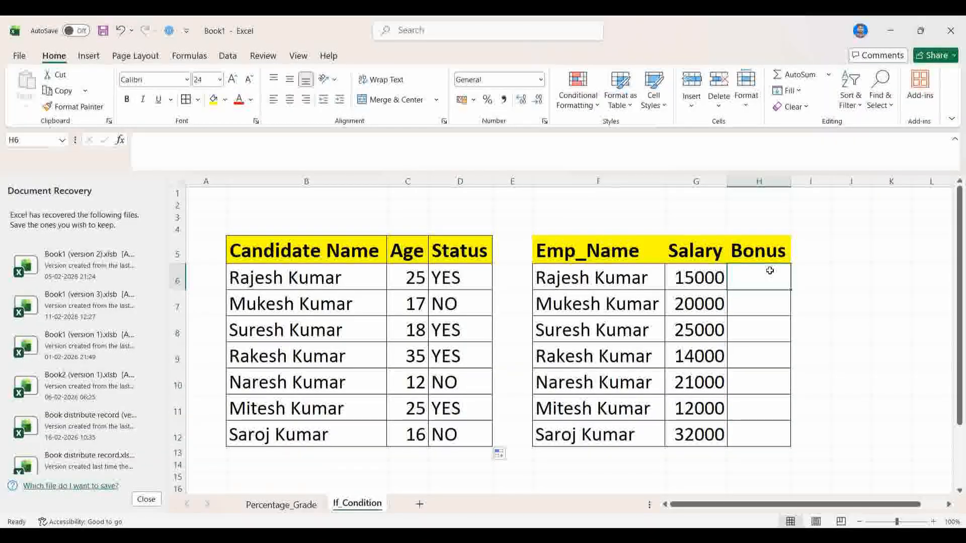
type("=")
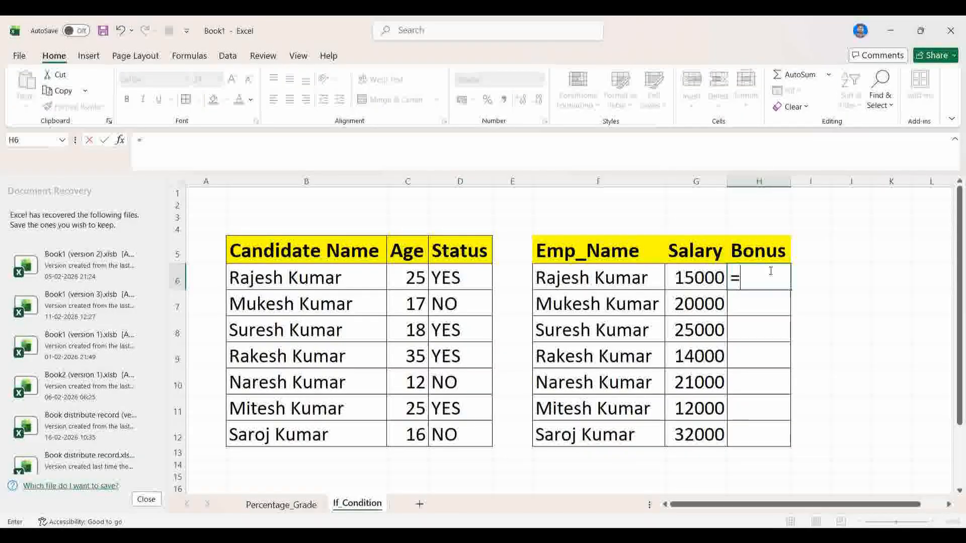
type("IF(")
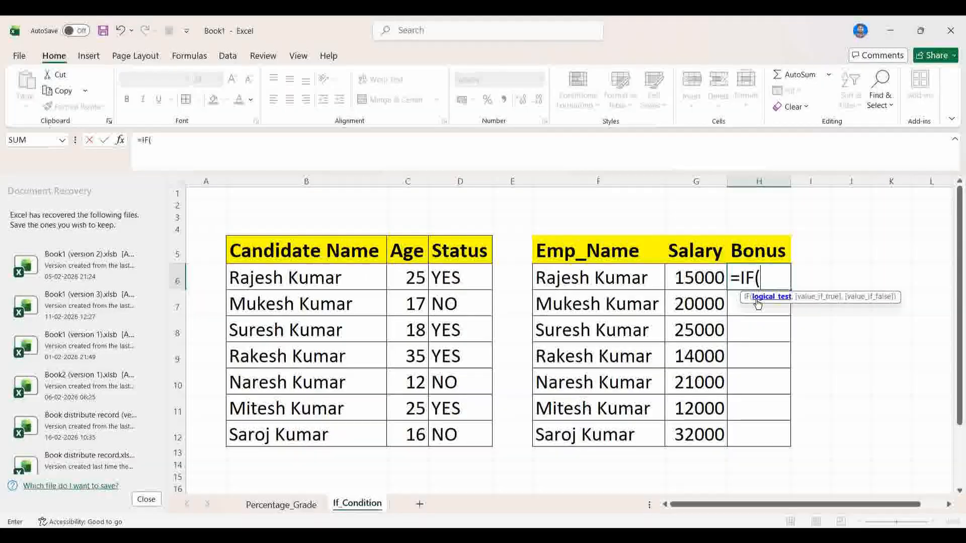
left_click(699, 278)
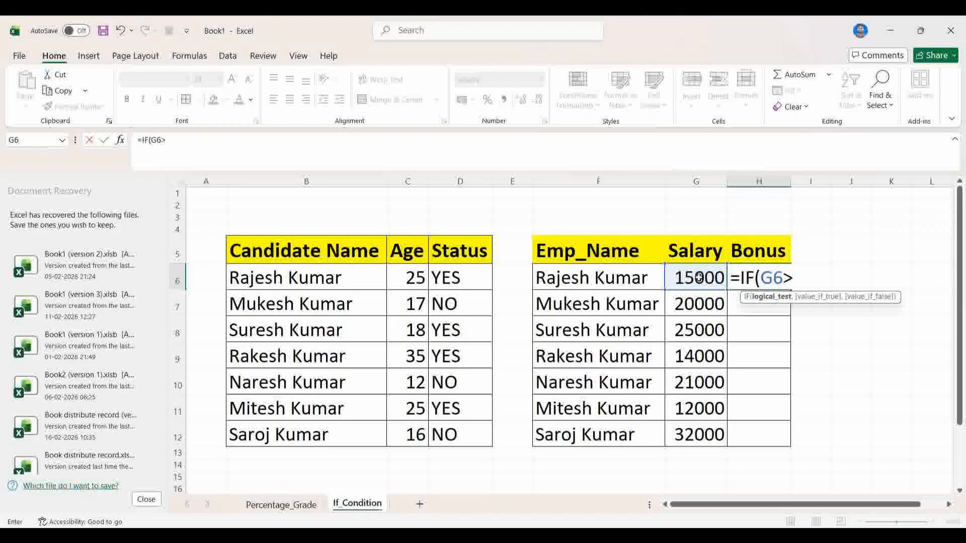
type(">=2000")
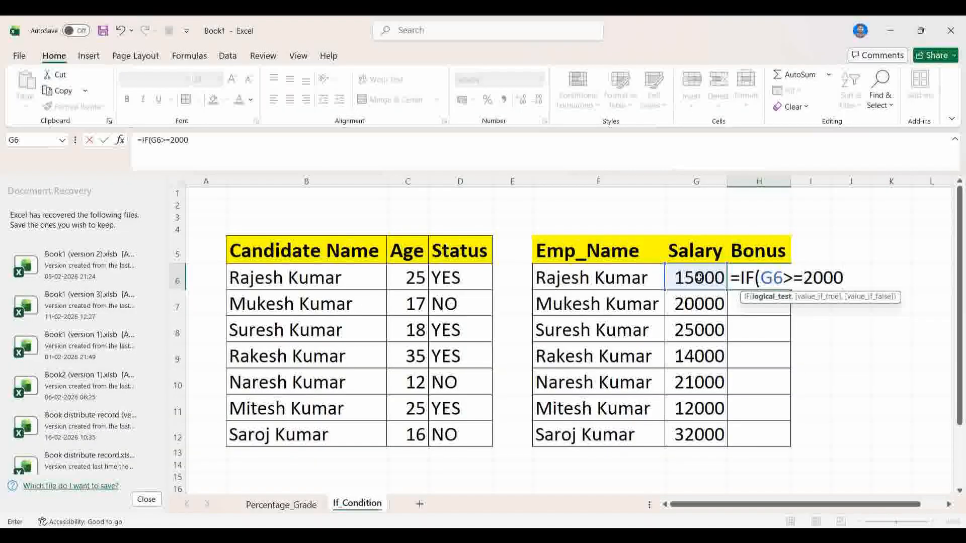
type("0,\"")
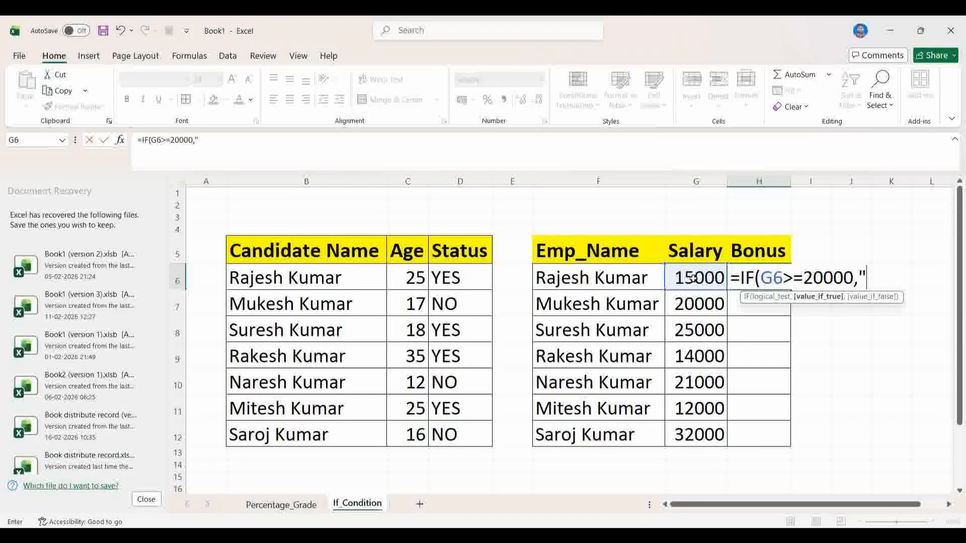
key("Return")
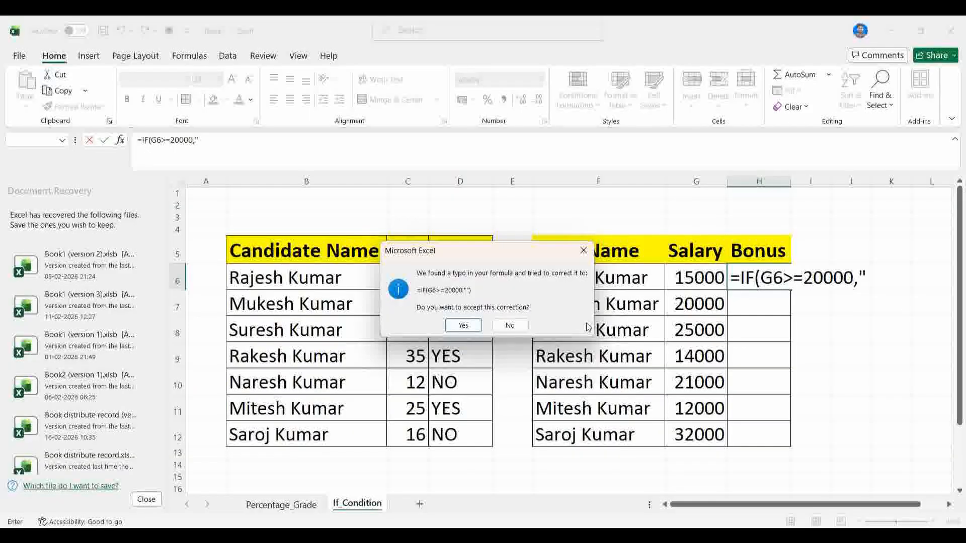
left_click(463, 326)
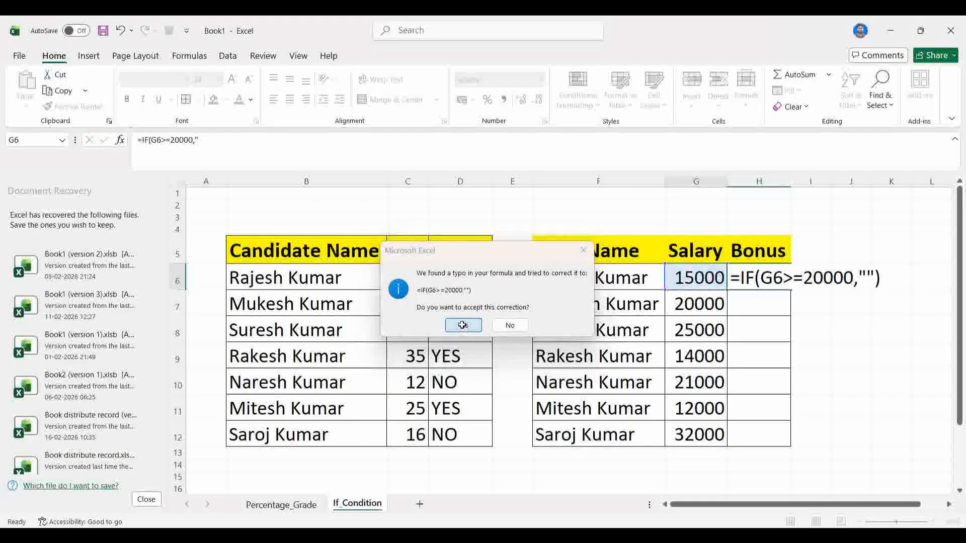
- Replace the empty value-if-true argument in H6's IF formula with G6*10% and add a comma for the next argument
double_click(778, 278)
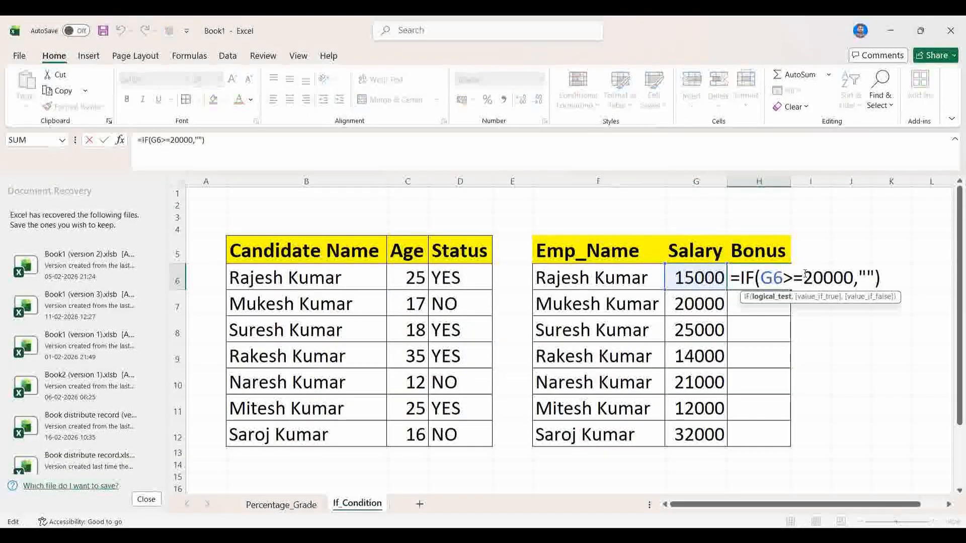
left_click(866, 274)
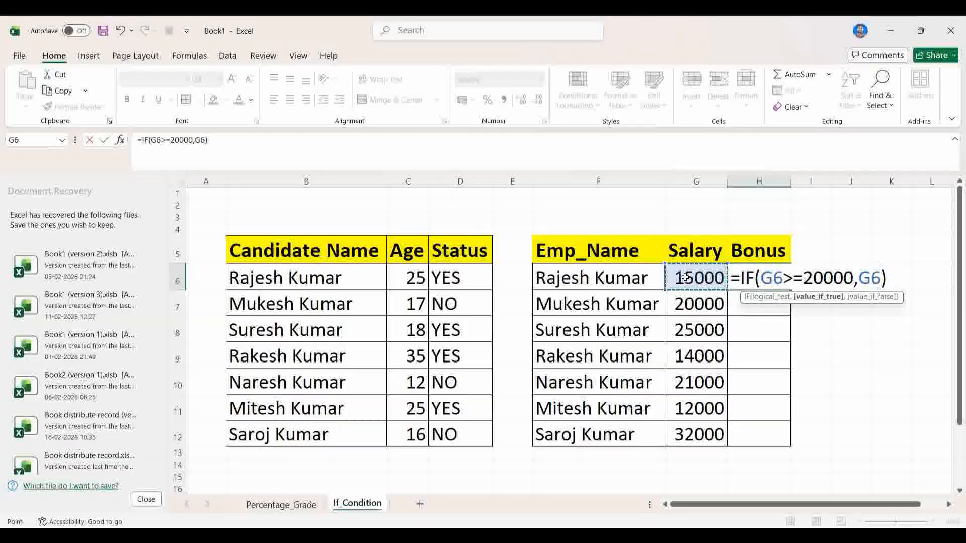
type("*10")
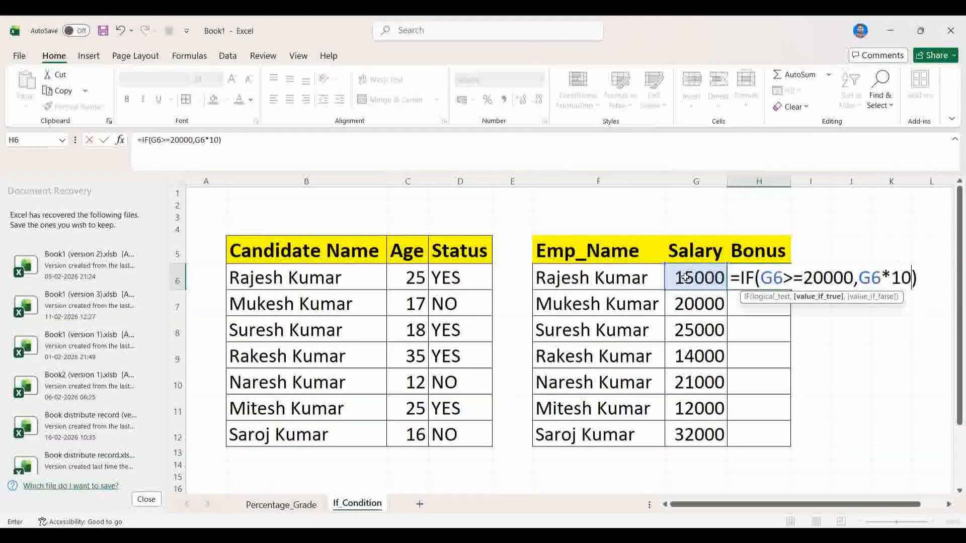
type("%,")
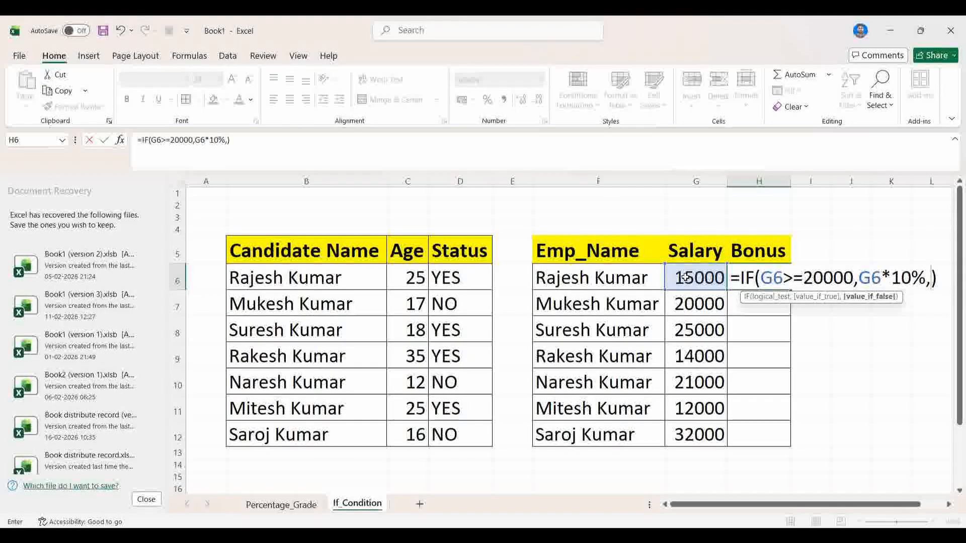
- Complete H6's IF formula with "No Bonus" as the value-if-false argument and enter it as =IF(G6>=20000,G6*10%,"No Bonus")
type("\"")
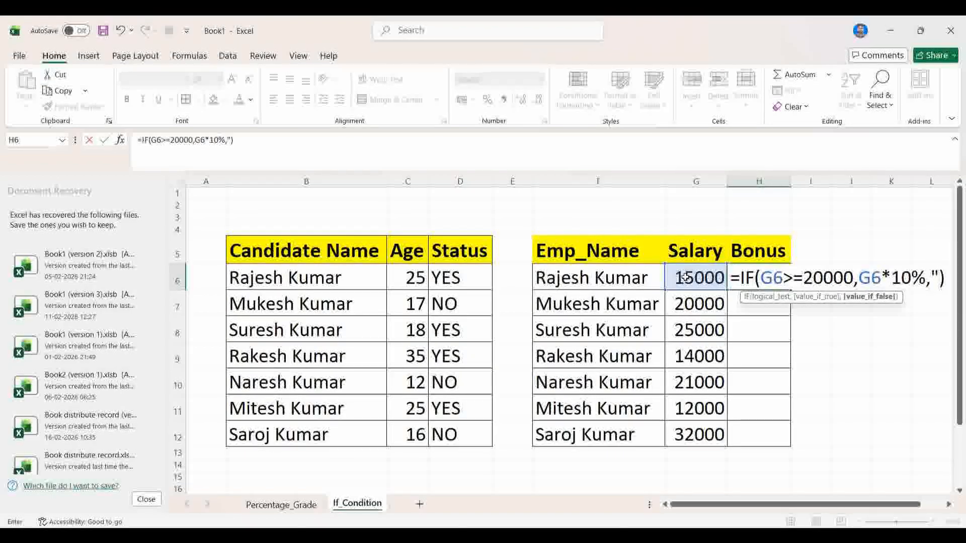
type("n")
key("BackSpace")
type("n")
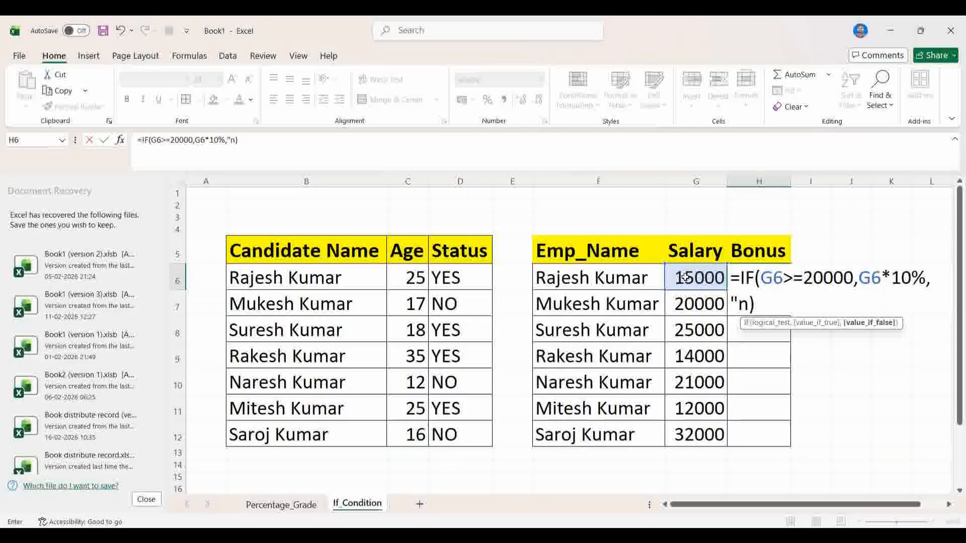
key("BackSpace")
type("n")
key("BackSpace")
type("No ")
type("Bonus")
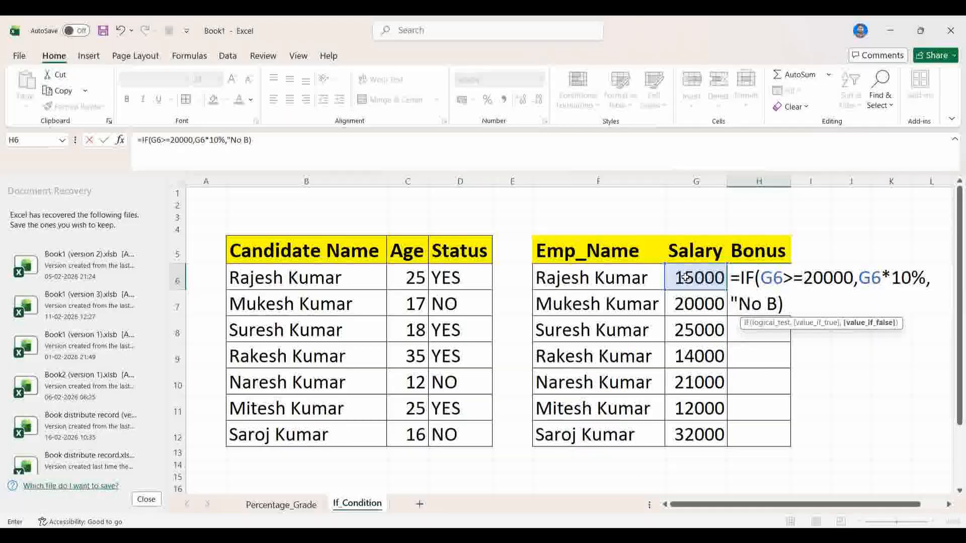
type("\")")
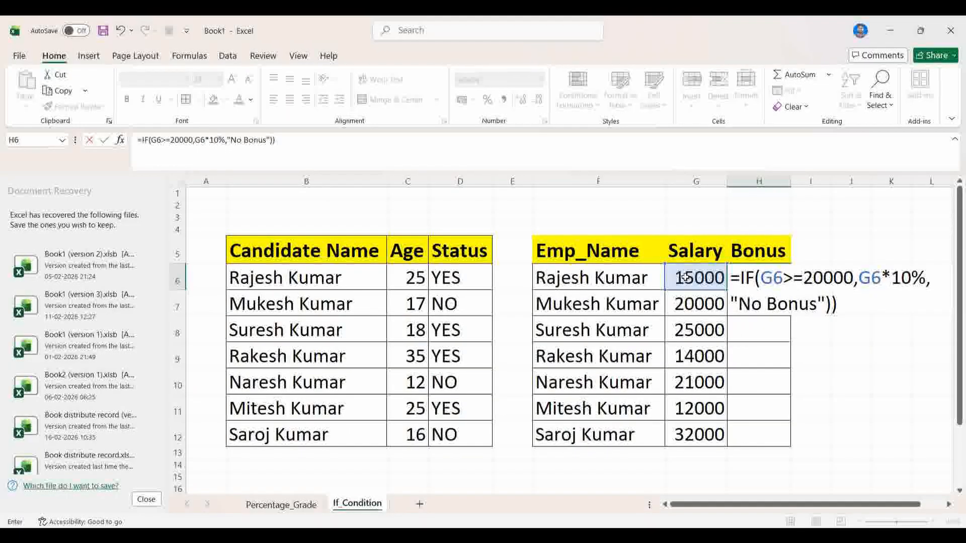
key("Return")
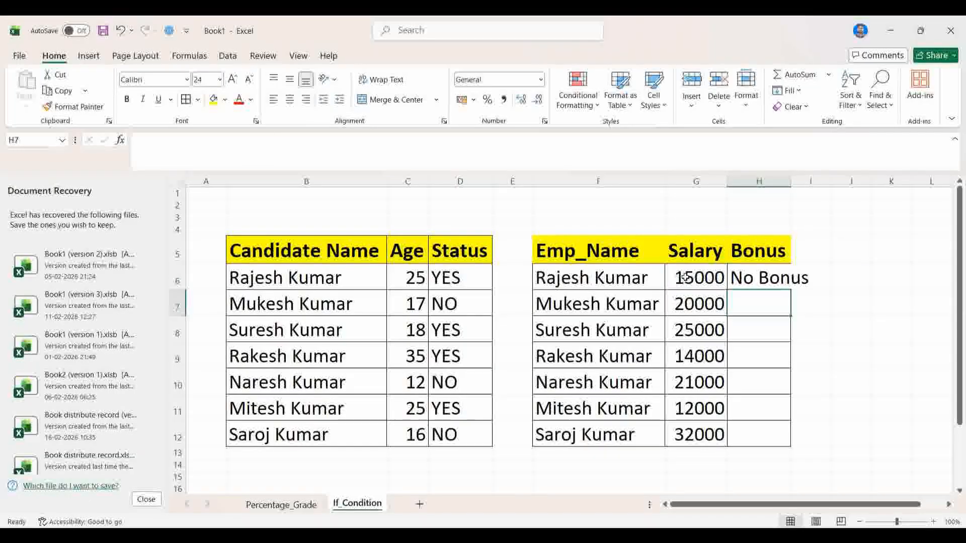
- Widen column H to fit its text and fill the bonus formula from H6 down through H12 for all employees
left_click_drag(791, 182, 815, 181)
left_click(779, 272)
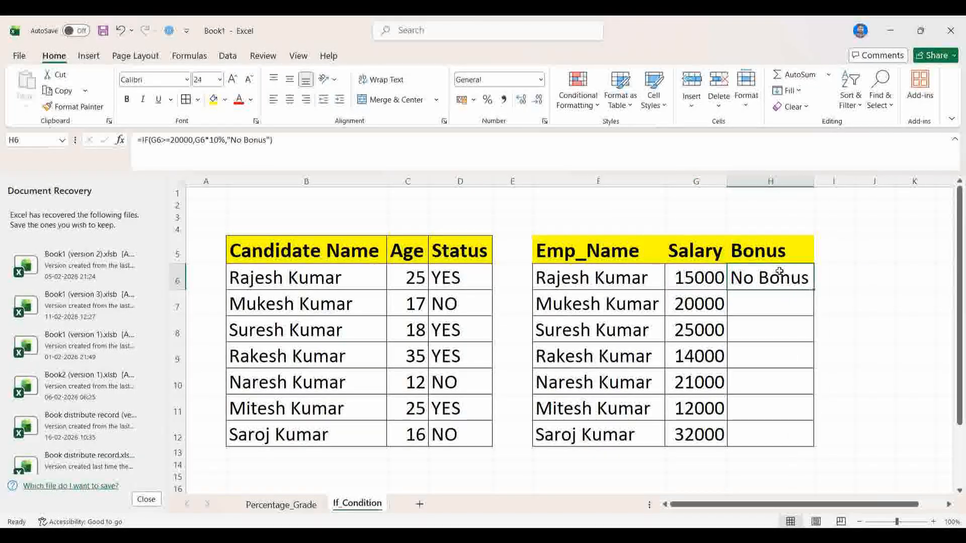
left_click(624, 277)
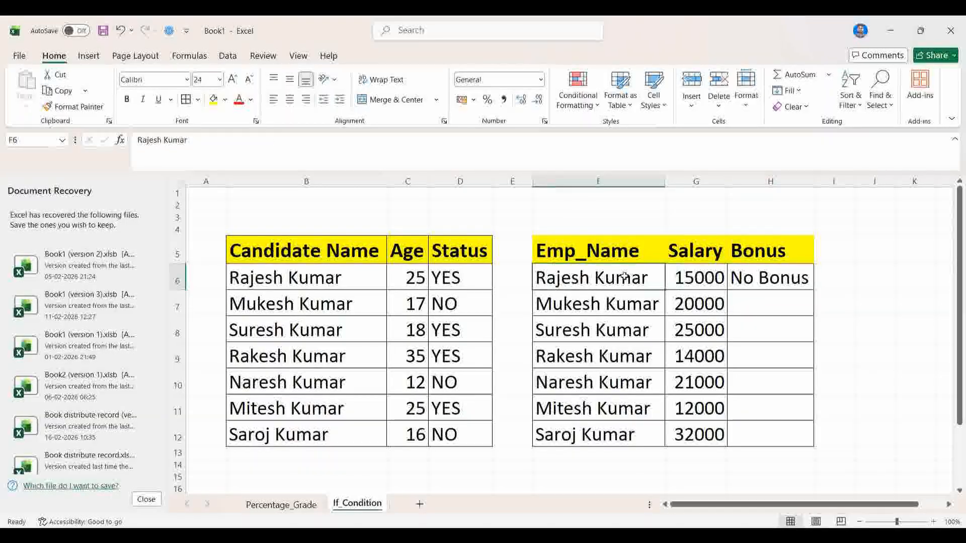
left_click(702, 275)
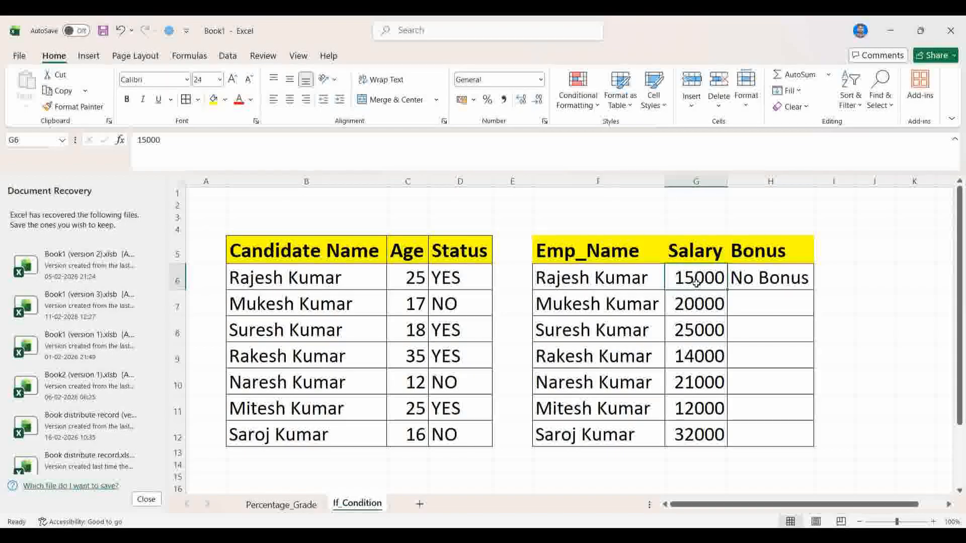
left_click(751, 278)
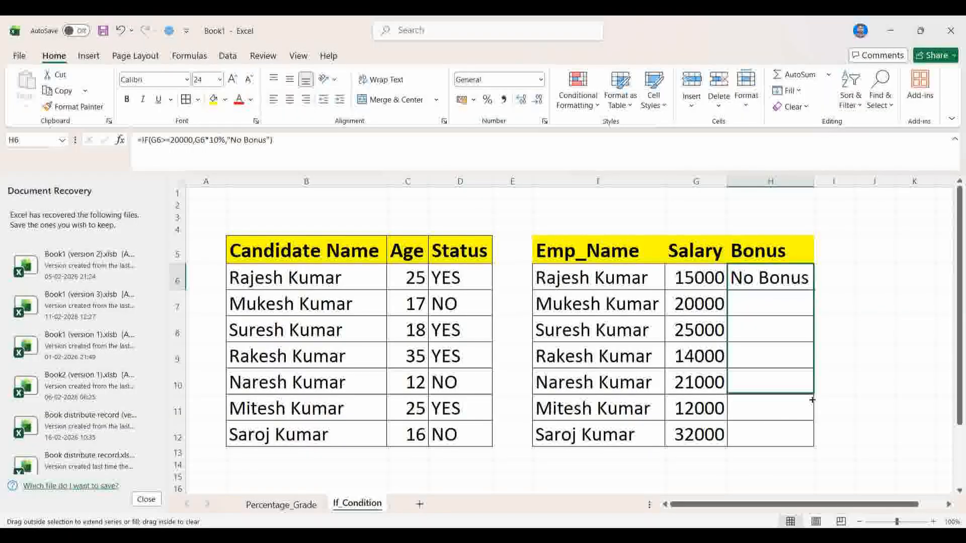
left_click_drag(801, 437, 801, 437)
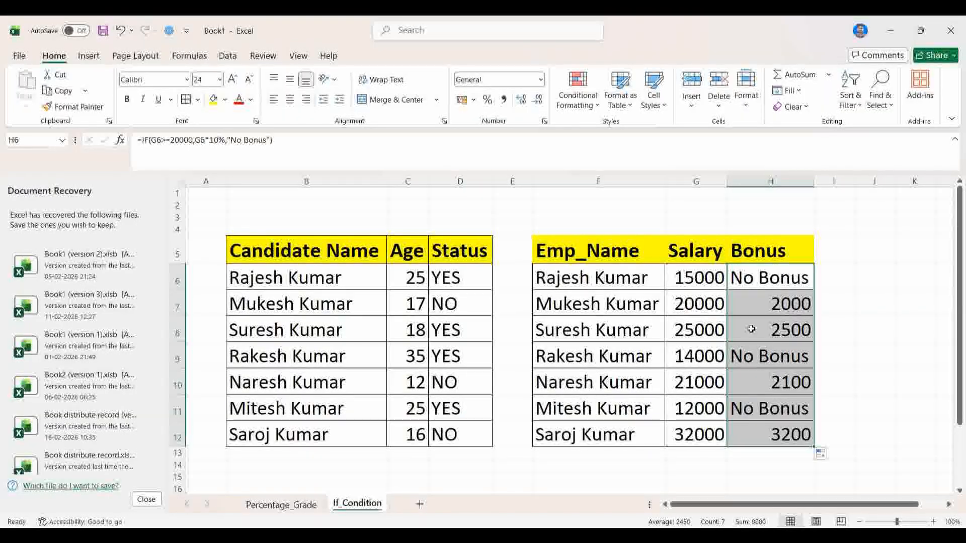
- Check the salaries against the calculated bonuses for the employees in rows 7 to 9
left_click(696, 303)
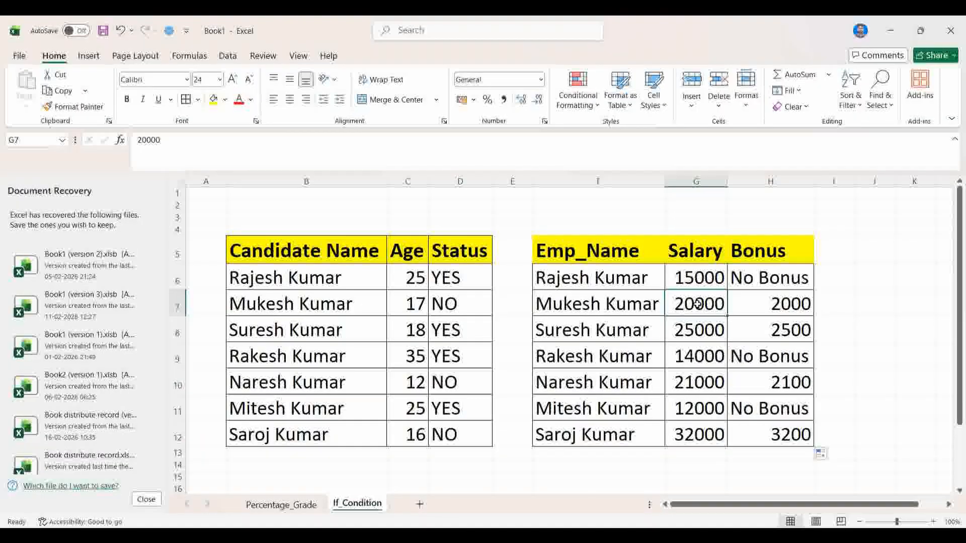
left_click_drag(618, 306, 700, 300)
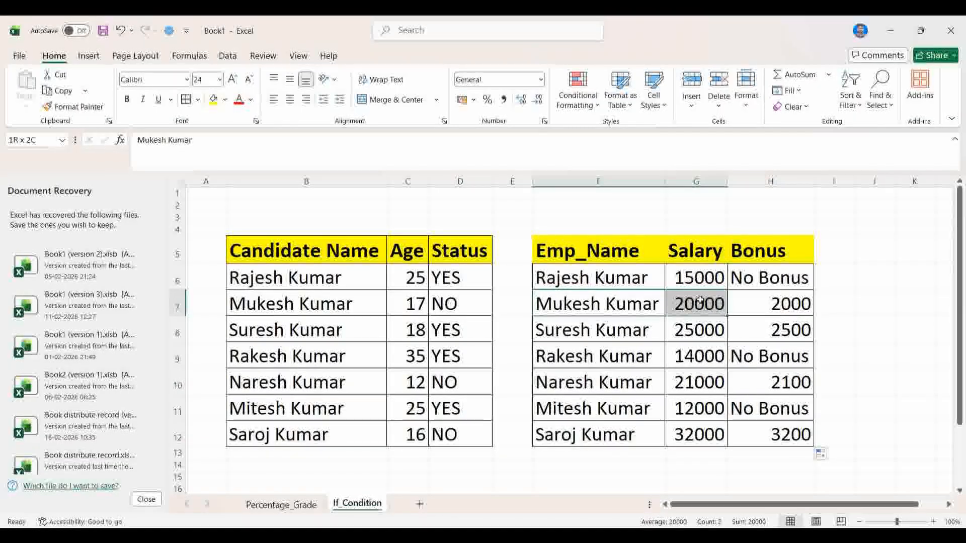
left_click_drag(620, 304, 788, 298)
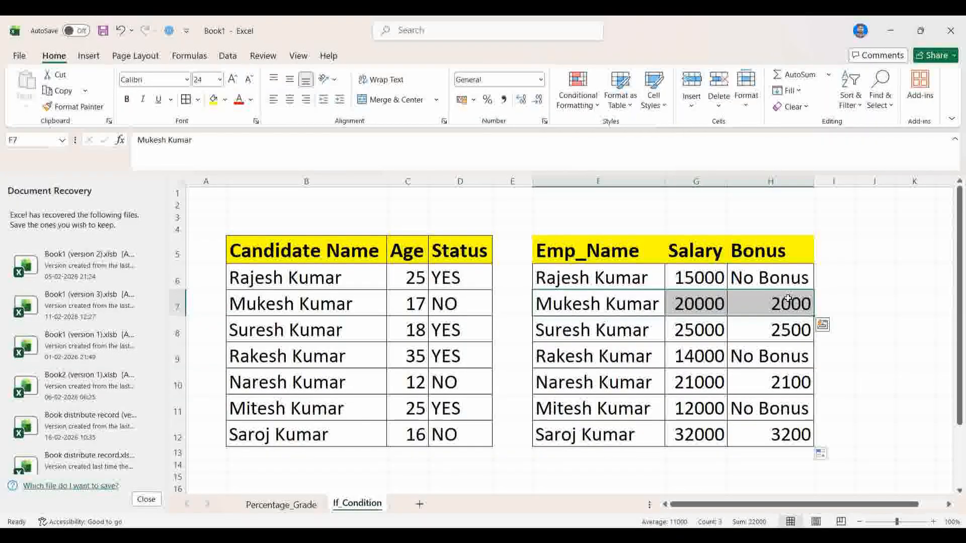
left_click_drag(603, 331, 732, 327)
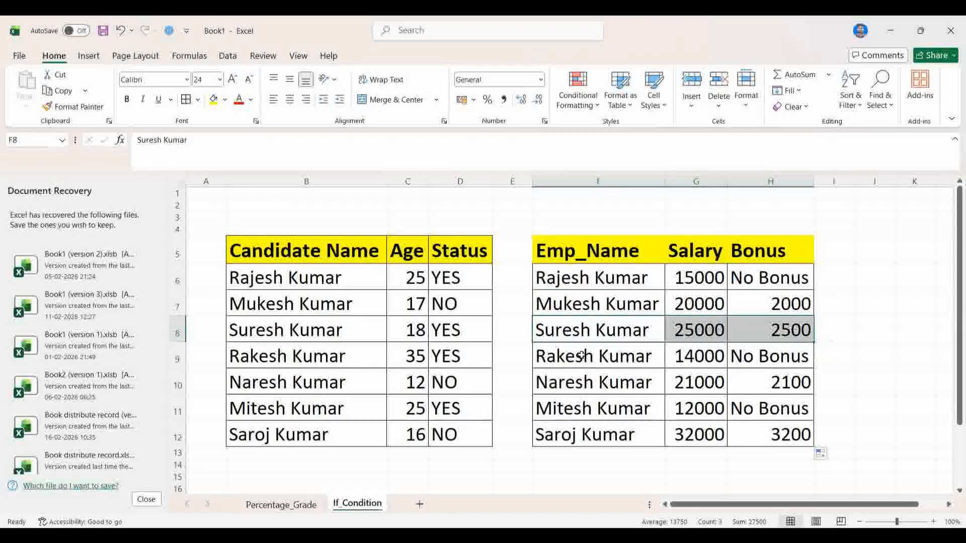
left_click_drag(573, 358, 773, 348)
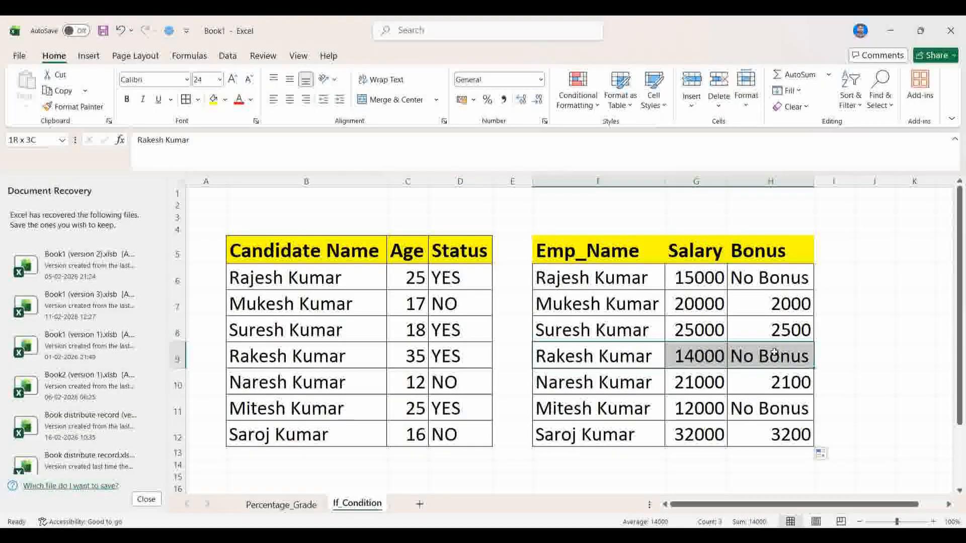